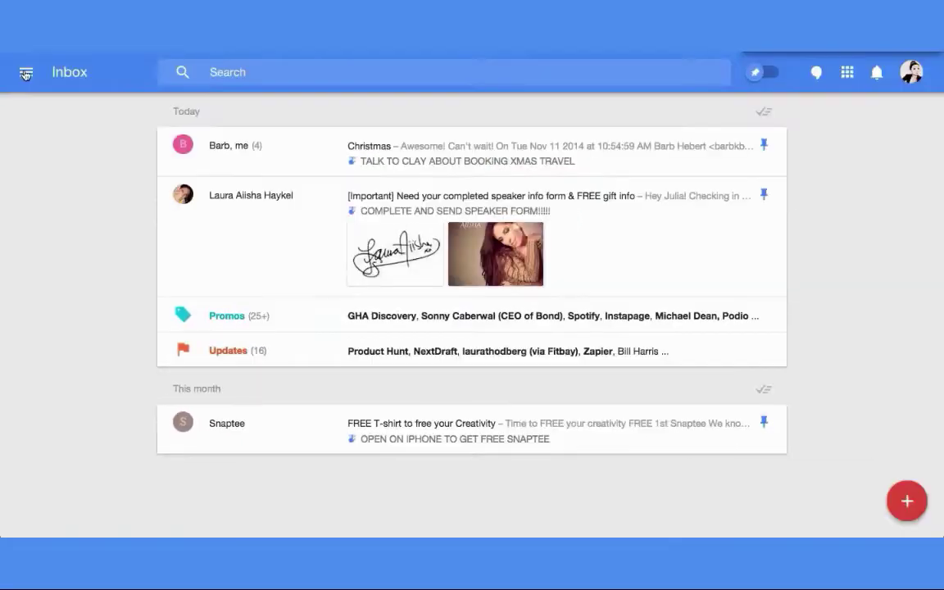
- Browse the [NWSLTR] Friends bundle, then open [UPDATES] Stats and scroll the drawer to Create new
{"action": "left_click", "coordinate": [25, 73]}
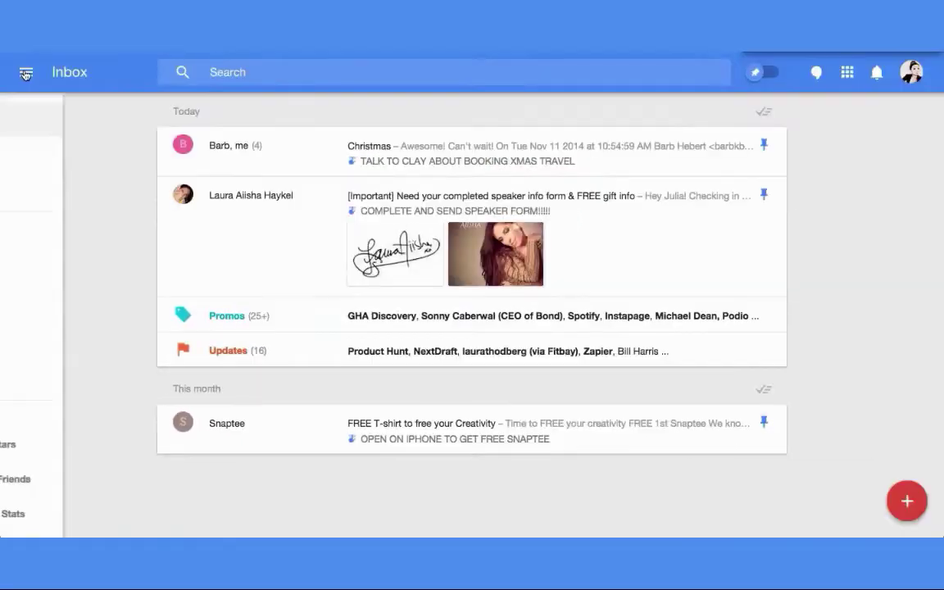
{"action": "scroll", "coordinate": [56, 246], "scroll_direction": "down", "scroll_amount": 5}
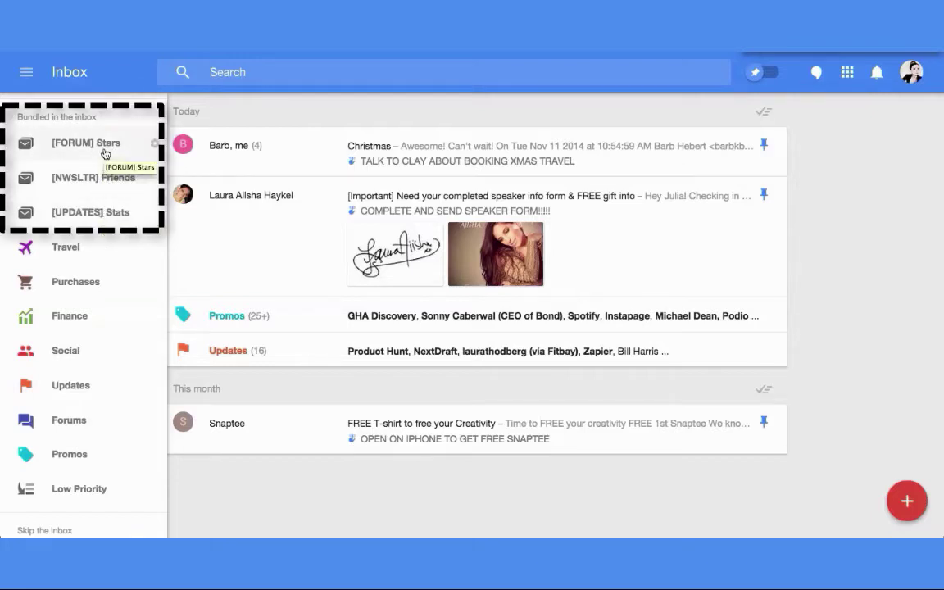
{"action": "left_click", "coordinate": [105, 181]}
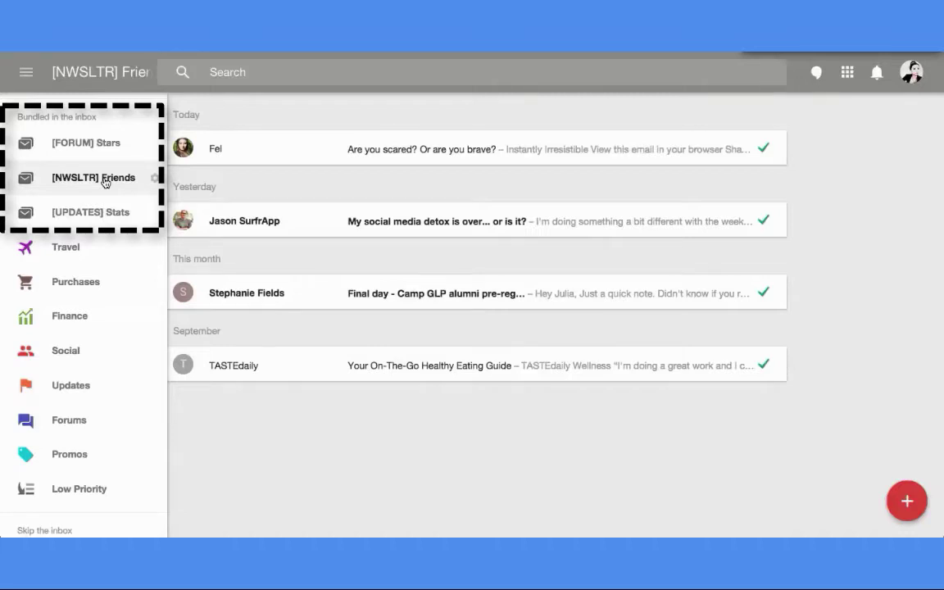
{"action": "left_click", "coordinate": [101, 217]}
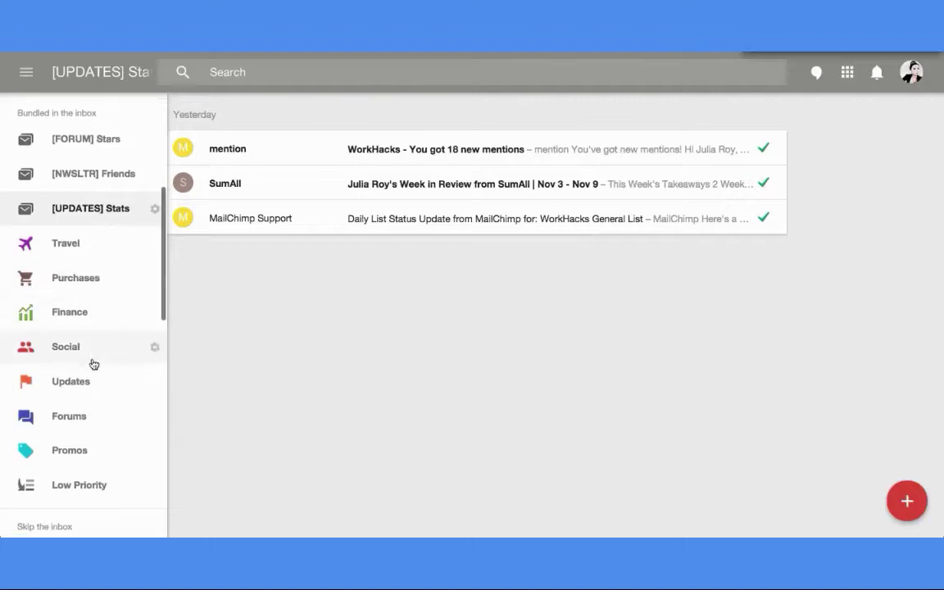
{"action": "scroll", "coordinate": [93, 363], "scroll_direction": "down", "scroll_amount": 10}
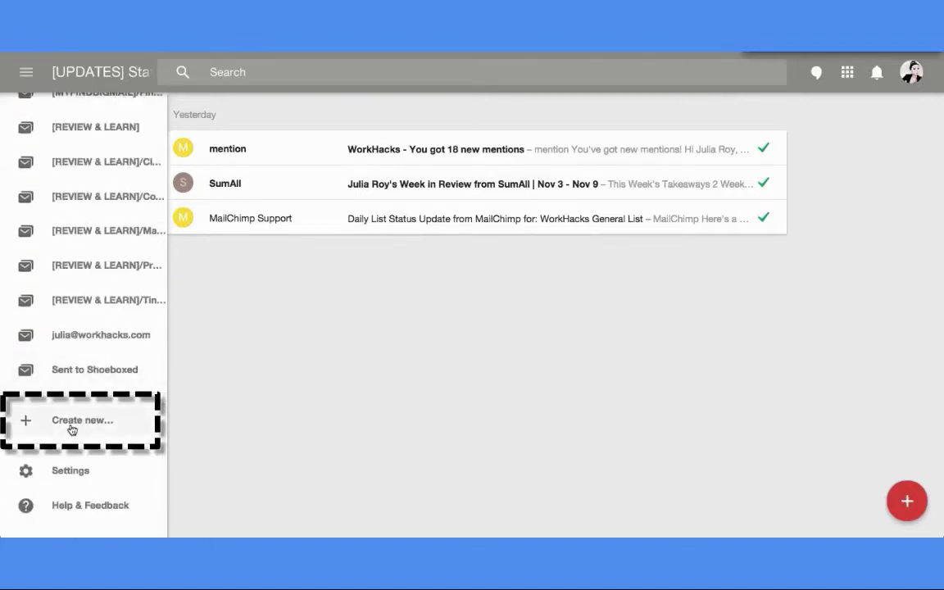
- Create a new label named '[NWSLTRS] Learn' from the drawer's Create new option
{"action": "left_click", "coordinate": [73, 423]}
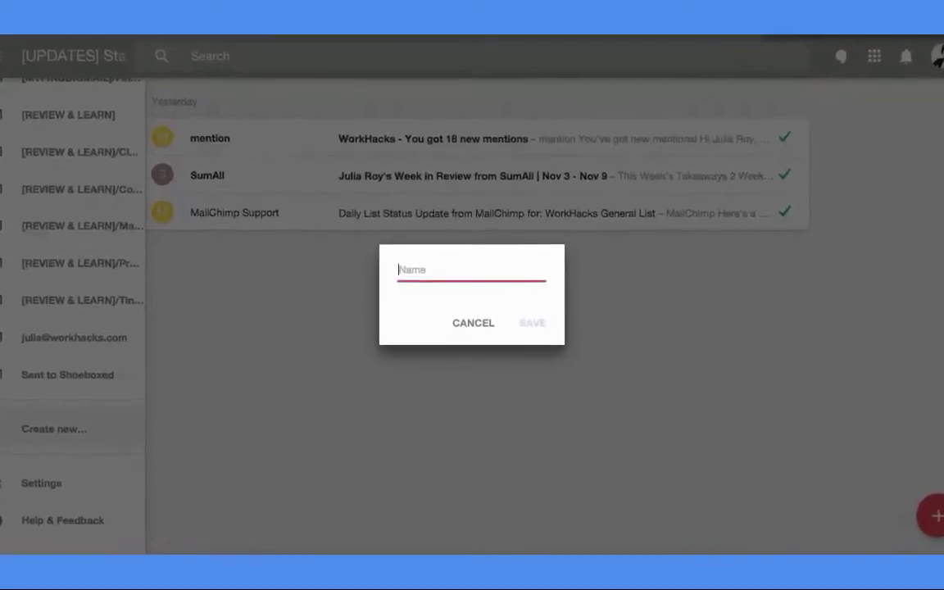
{"action": "type", "text": "["}
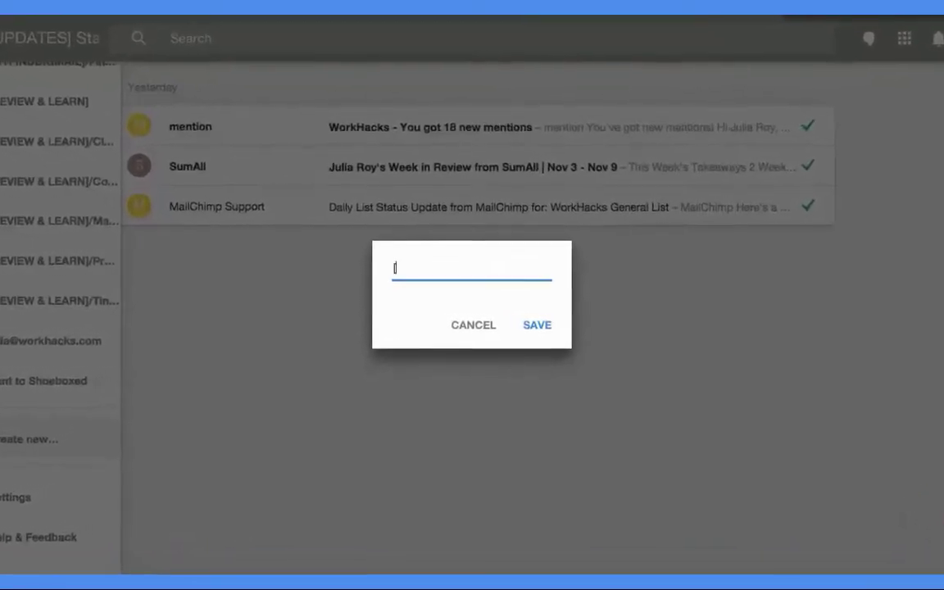
{"action": "type", "text": "NWSL"}
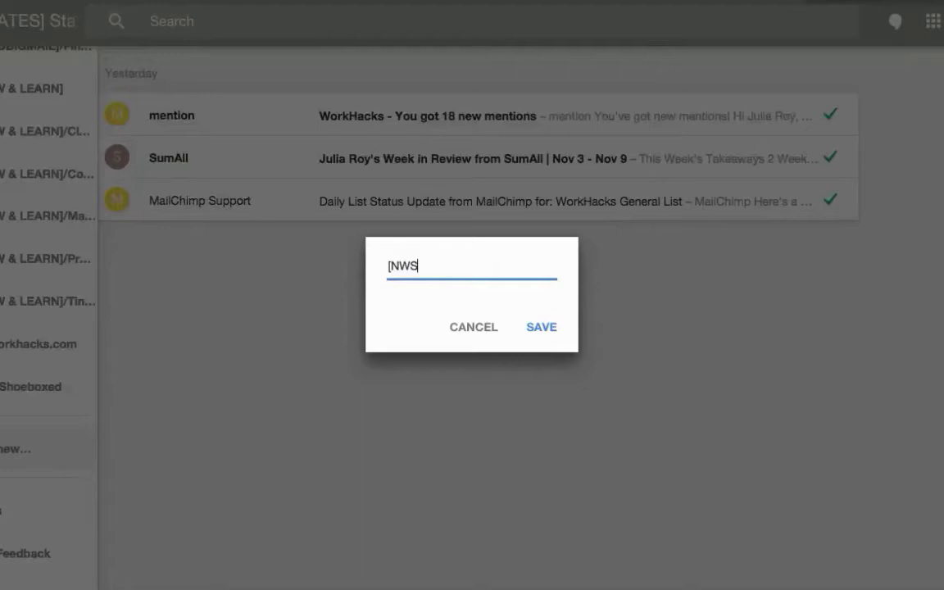
{"action": "type", "text": "TRS"}
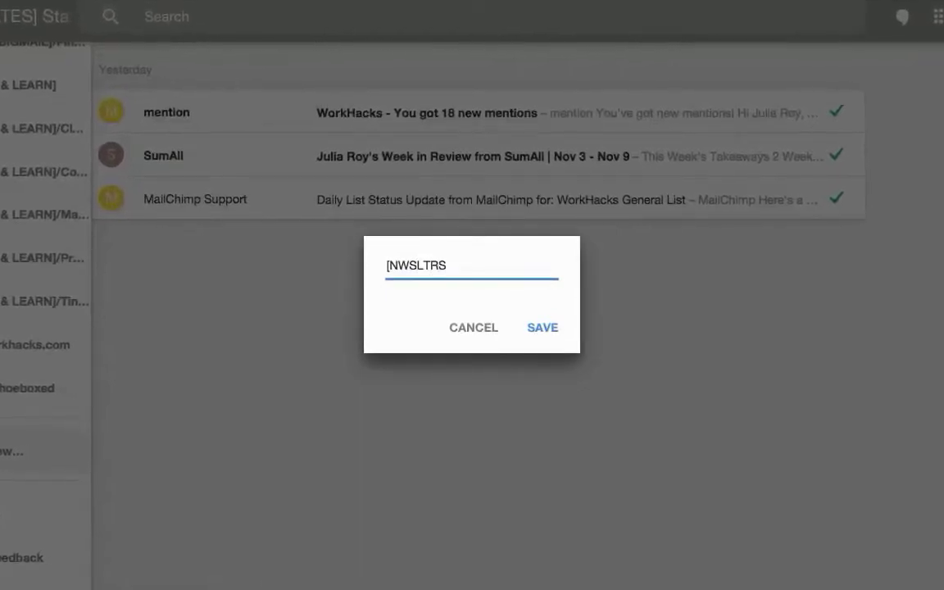
{"action": "type", "text": "] Learn"}
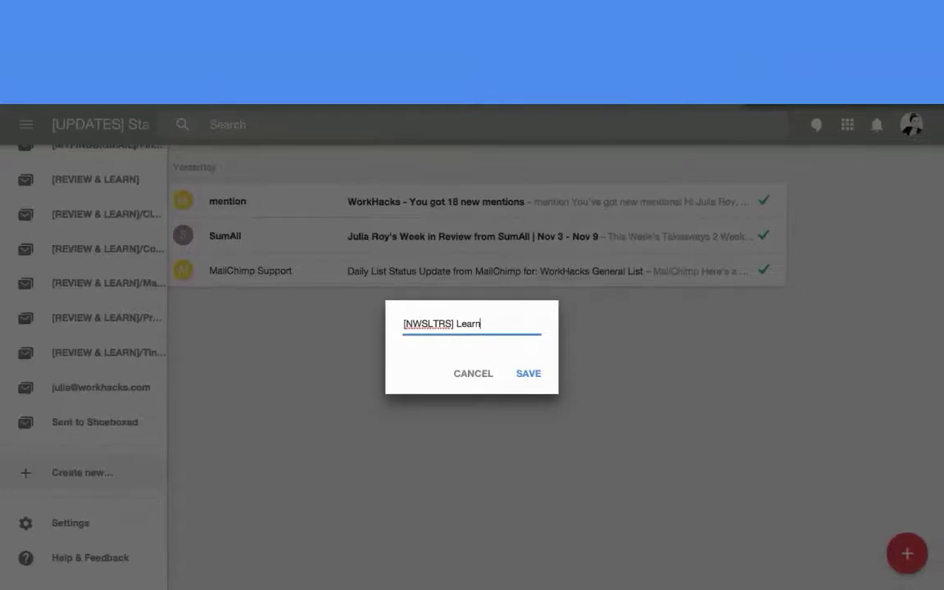
{"action": "key", "text": "Return"}
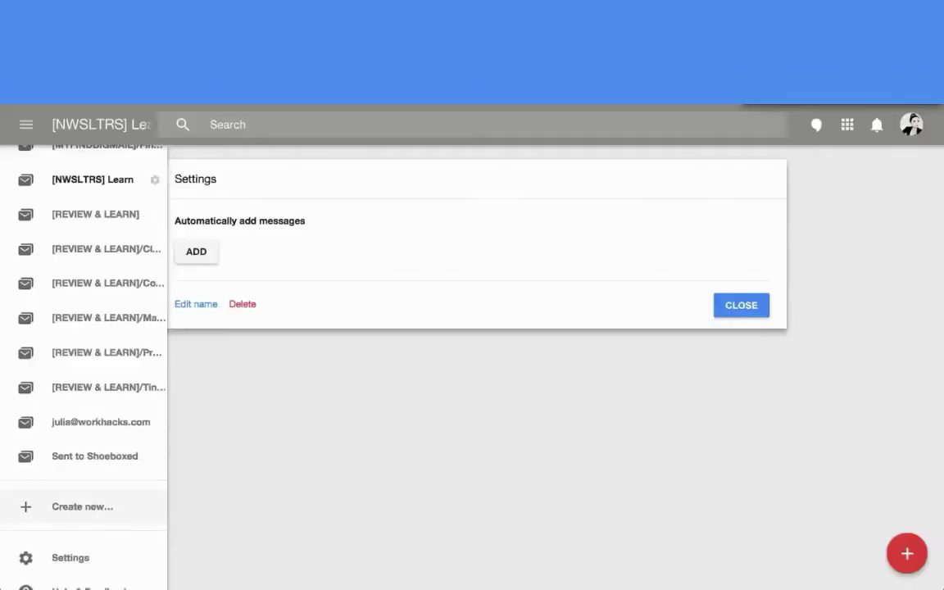
- Add a From rule with the first newsletter sender's e-mail address and save it
{"action": "left_click", "coordinate": [200, 253]}
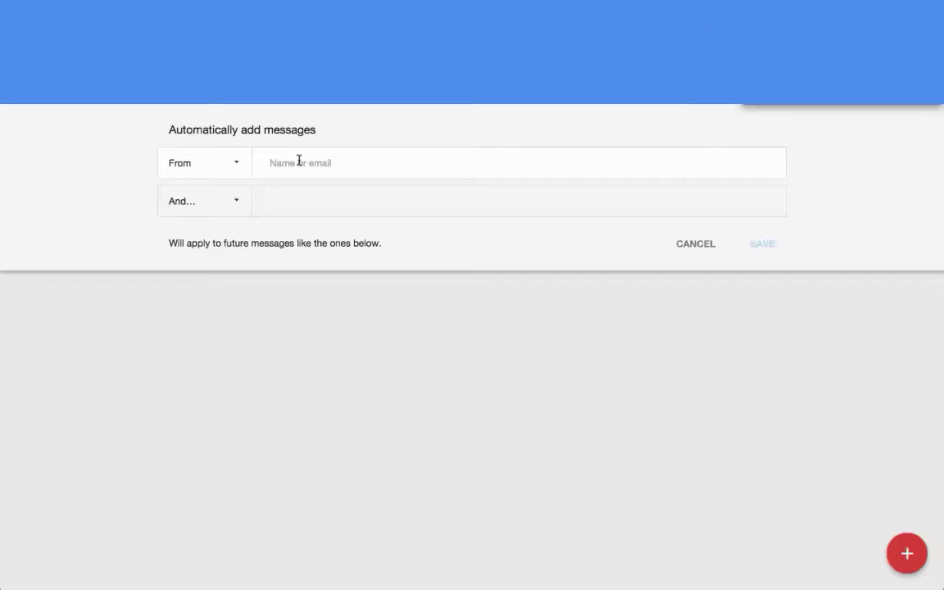
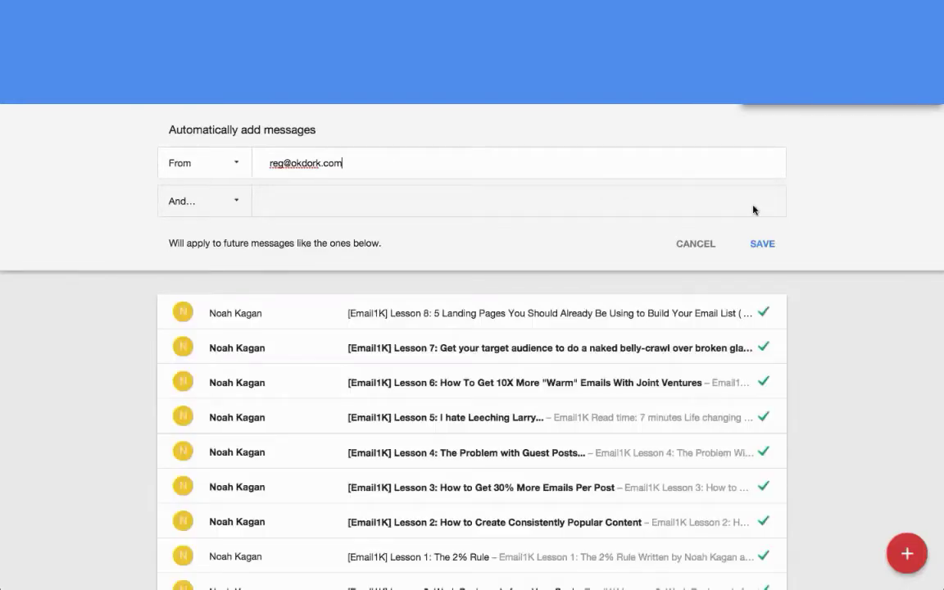
{"action": "left_click", "coordinate": [763, 245]}
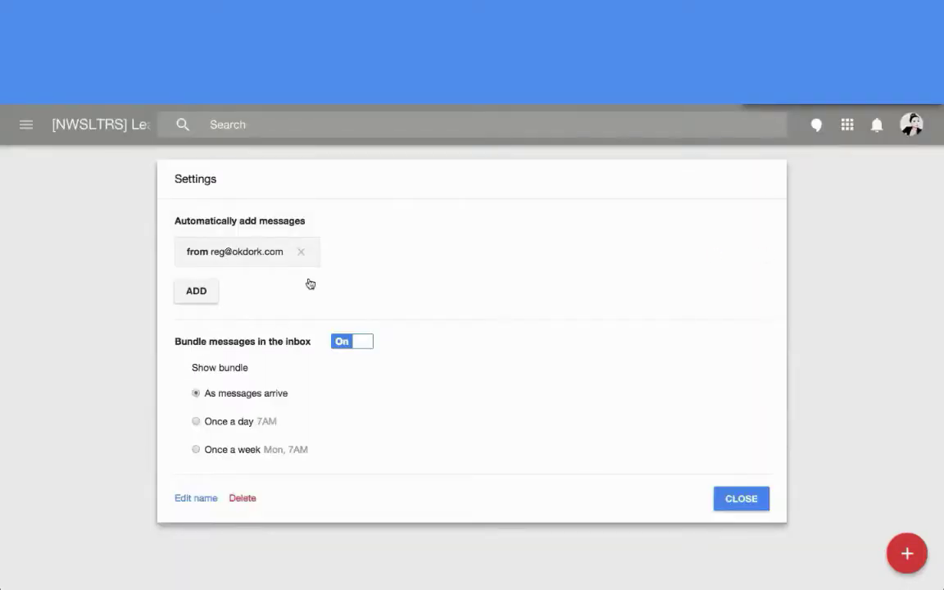
- Add a second From rule with the other newsletter sender's e-mail address and save it
{"action": "left_click", "coordinate": [197, 296]}
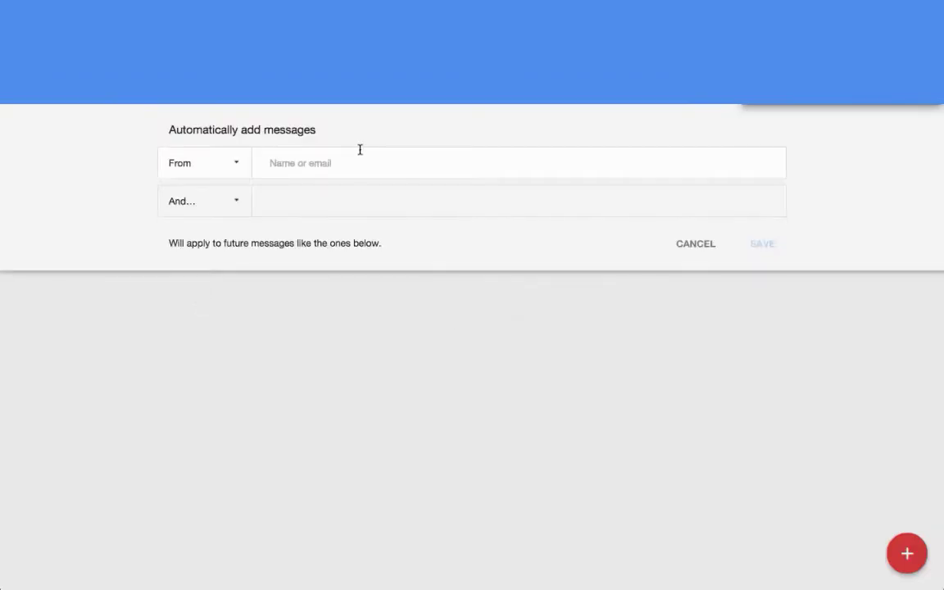
{"action": "left_click", "coordinate": [332, 167]}
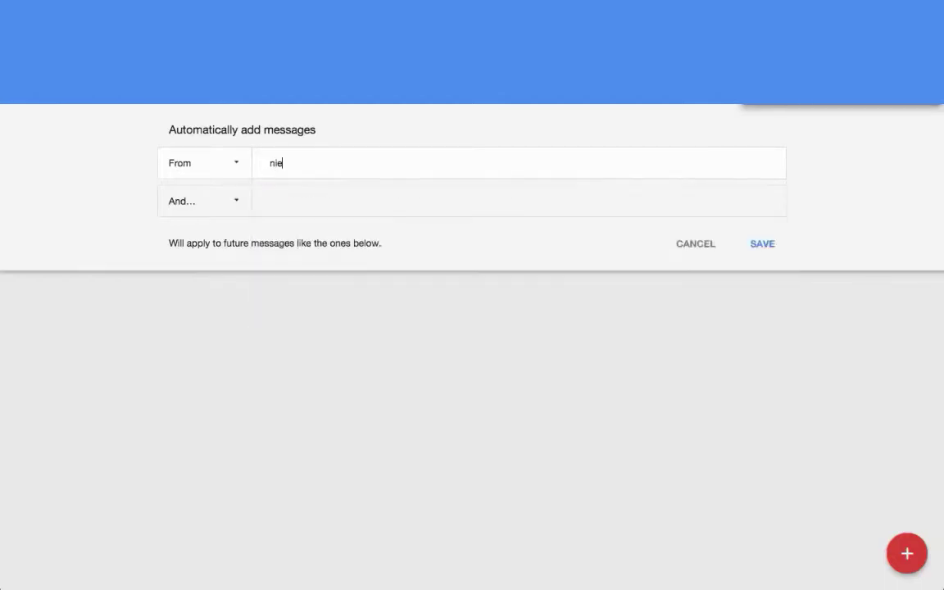
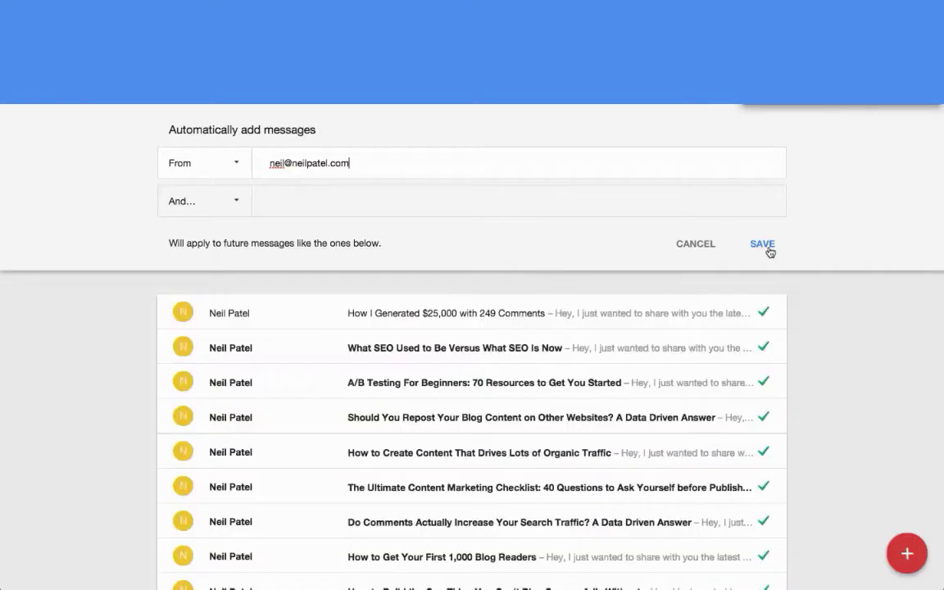
{"action": "left_click", "coordinate": [763, 244]}
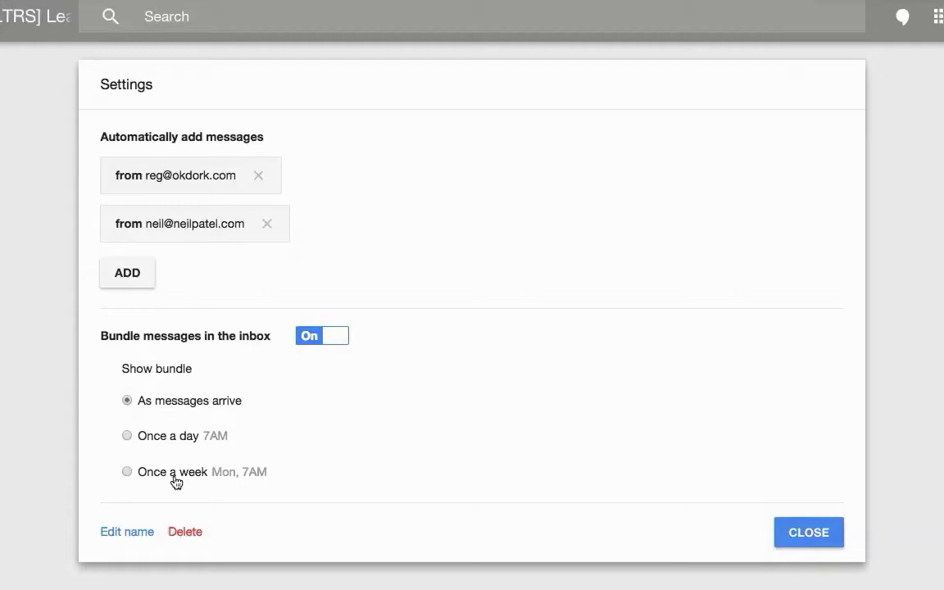
- Set Show bundle to Once a week (Mon 7AM)
{"action": "left_click", "coordinate": [127, 437]}
{"action": "left_click", "coordinate": [127, 473]}
{"action": "left_click", "coordinate": [819, 534]}
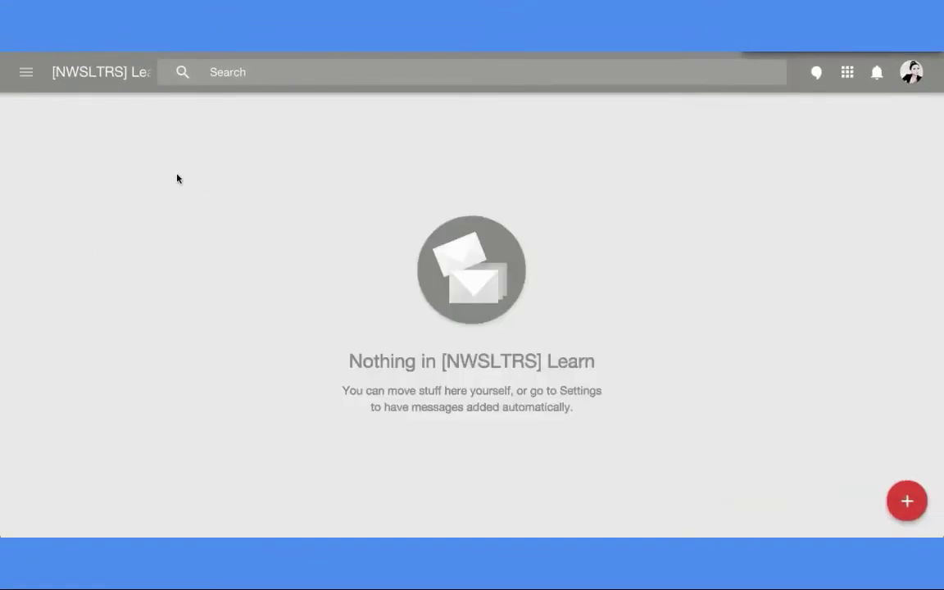
{"action": "left_click", "coordinate": [26, 72]}
{"action": "scroll", "coordinate": [47, 114], "scroll_direction": "up", "scroll_amount": 2}
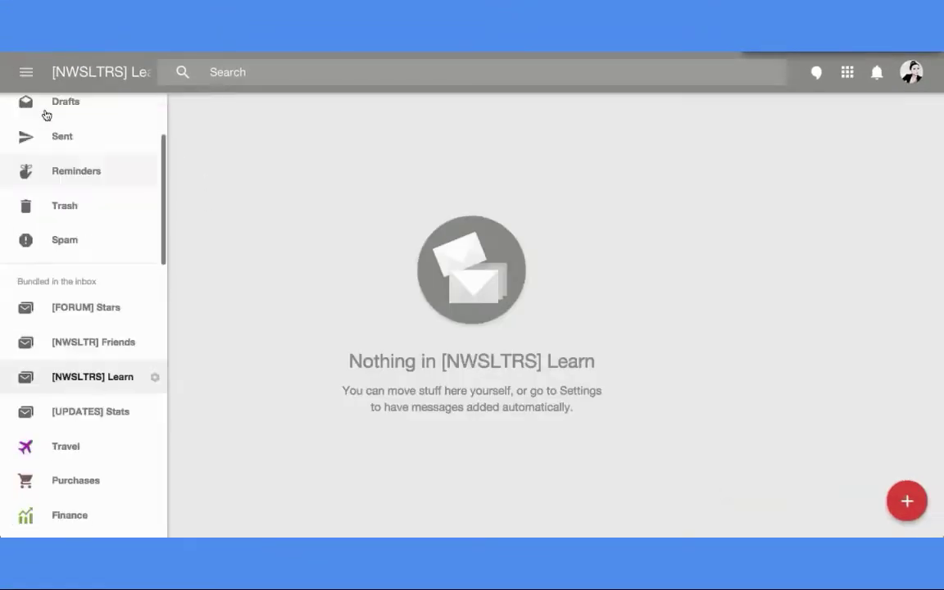
{"action": "scroll", "coordinate": [47, 115], "scroll_direction": "up", "scroll_amount": 2}
{"action": "left_click", "coordinate": [47, 120]}
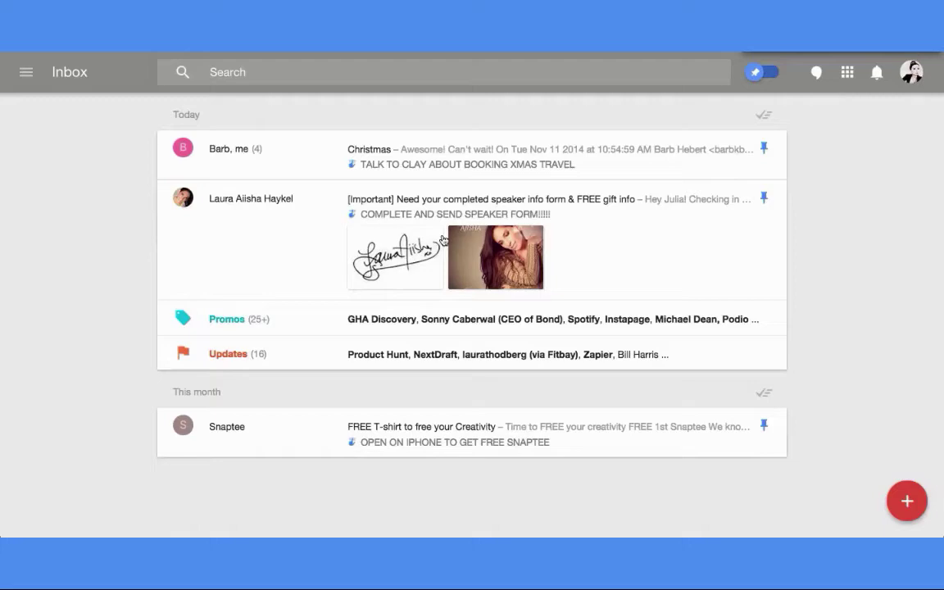
{"action": "left_click", "coordinate": [559, 324]}
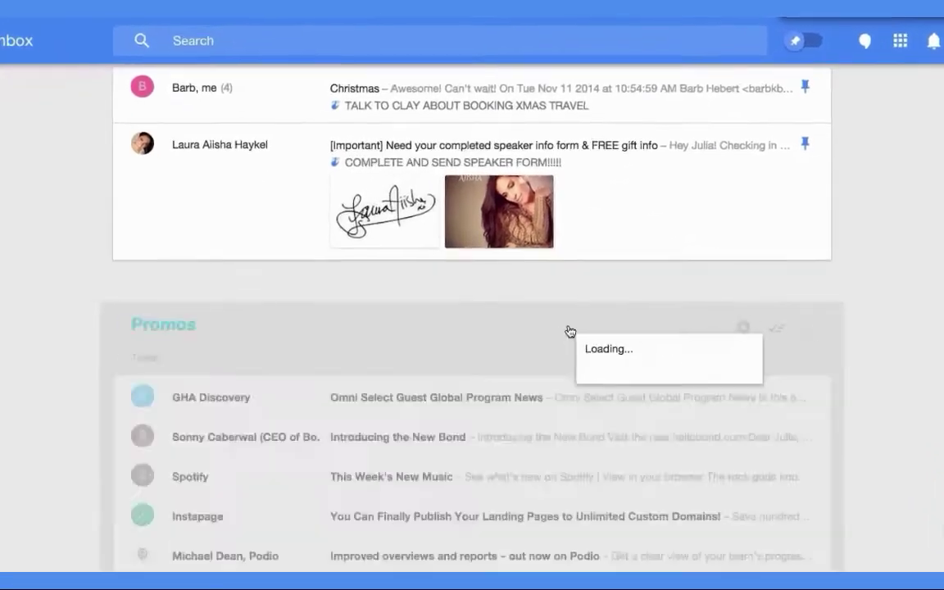
{"action": "scroll", "coordinate": [592, 405], "scroll_direction": "down", "scroll_amount": 5}
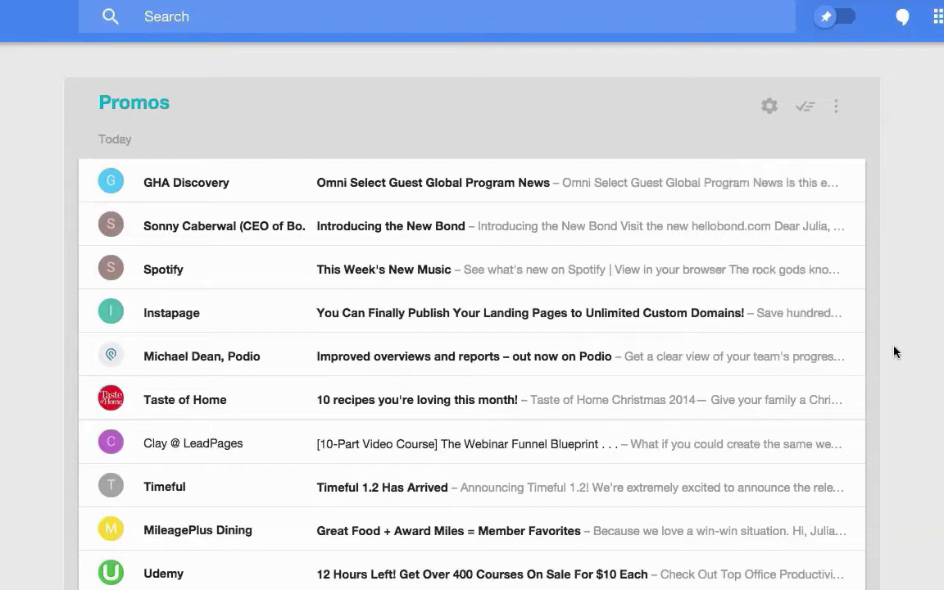
{"action": "scroll", "coordinate": [902, 352], "scroll_direction": "down", "scroll_amount": 3}
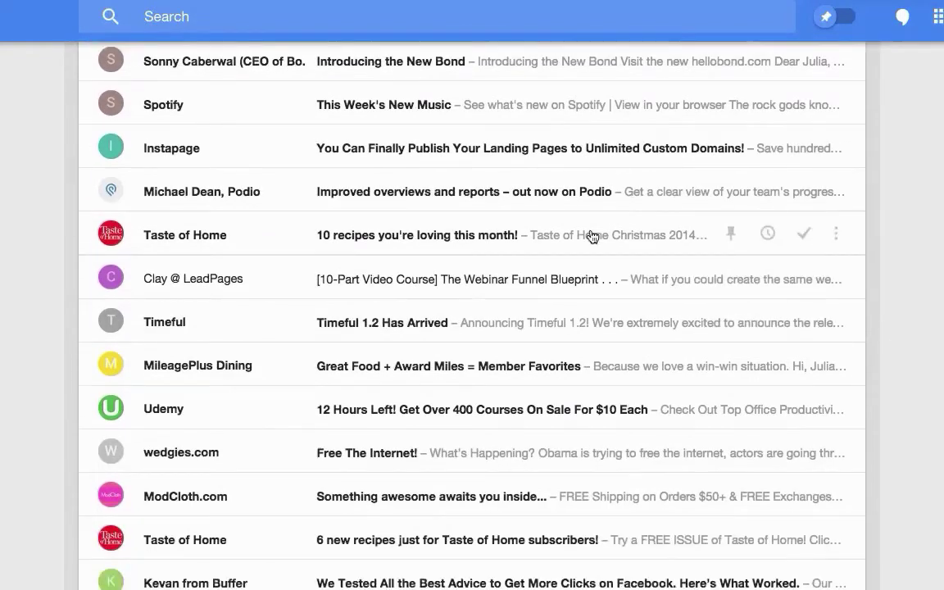
{"action": "left_click", "coordinate": [487, 246]}
{"action": "scroll", "coordinate": [581, 397], "scroll_direction": "down", "scroll_amount": 2}
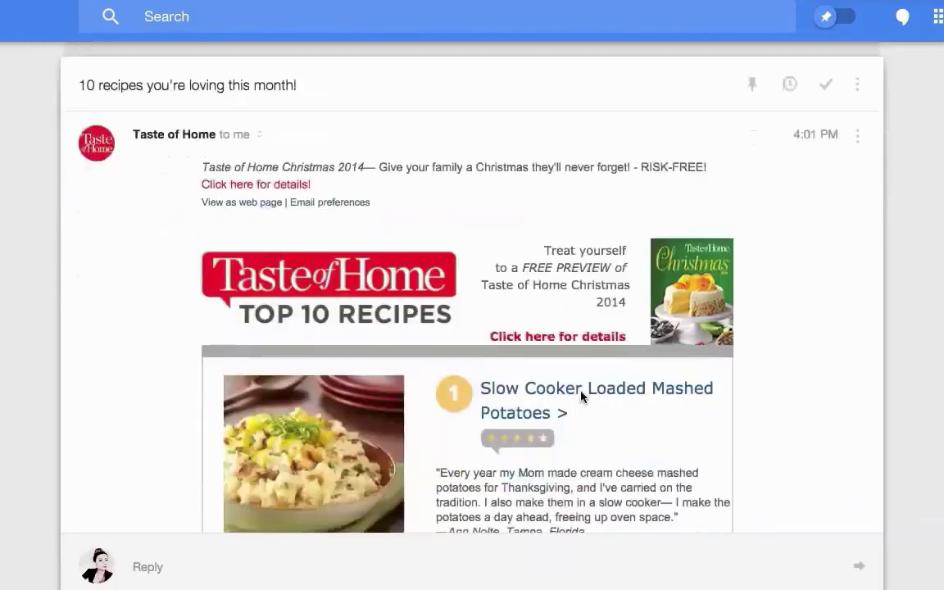
{"action": "scroll", "coordinate": [581, 396], "scroll_direction": "down", "scroll_amount": 10}
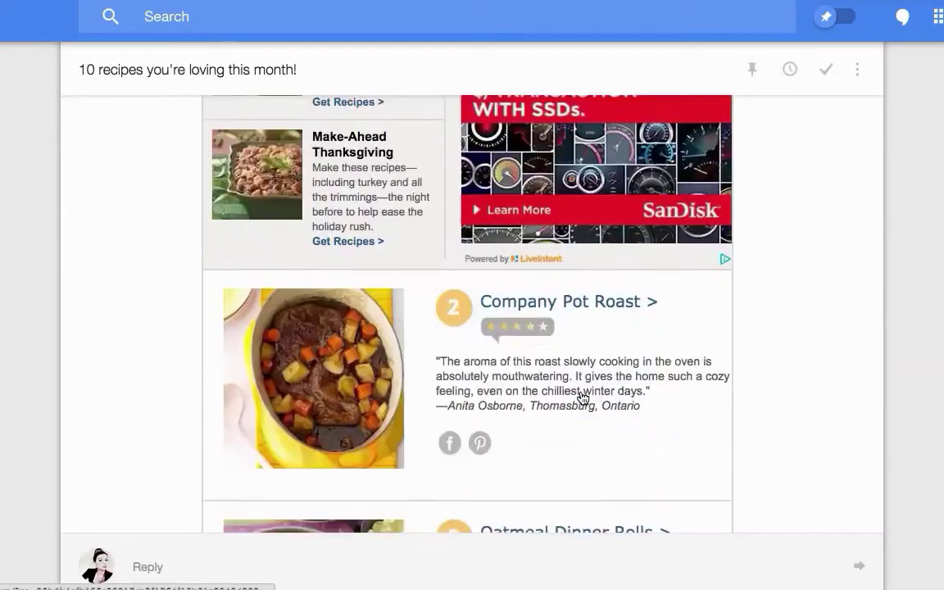
{"action": "scroll", "coordinate": [581, 397], "scroll_direction": "down", "scroll_amount": 5}
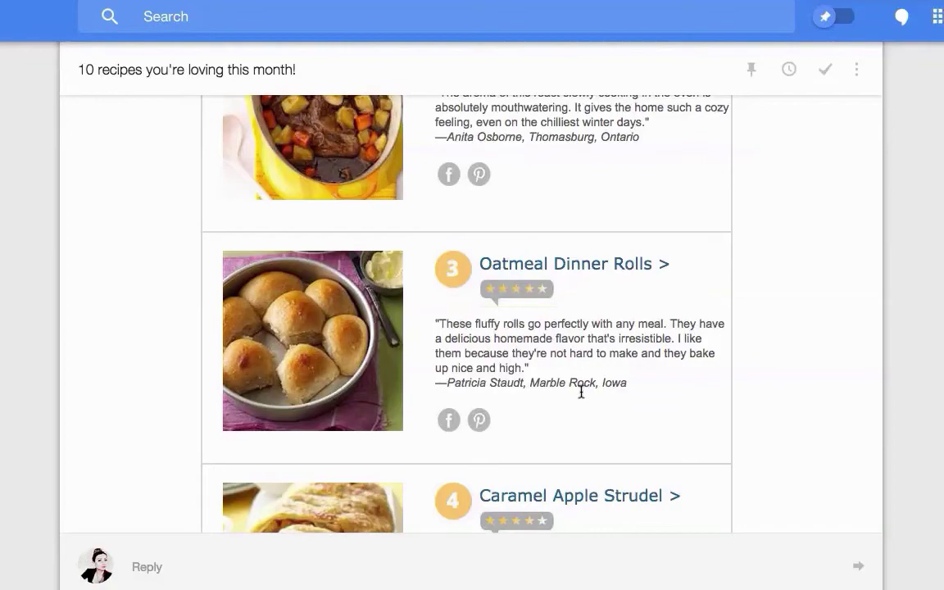
{"action": "scroll", "coordinate": [581, 392], "scroll_direction": "up", "scroll_amount": 15}
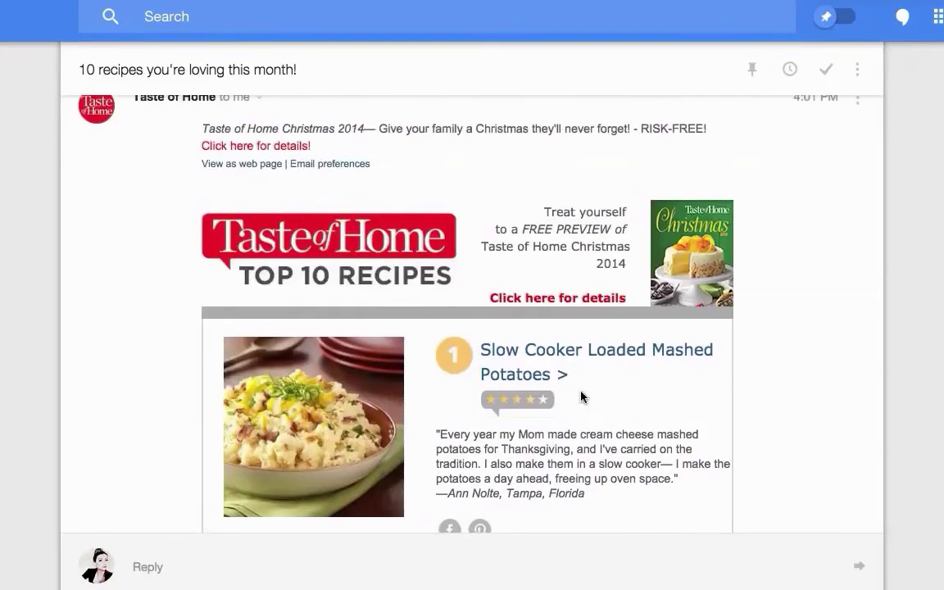
{"action": "scroll", "coordinate": [581, 397], "scroll_direction": "up", "scroll_amount": 3}
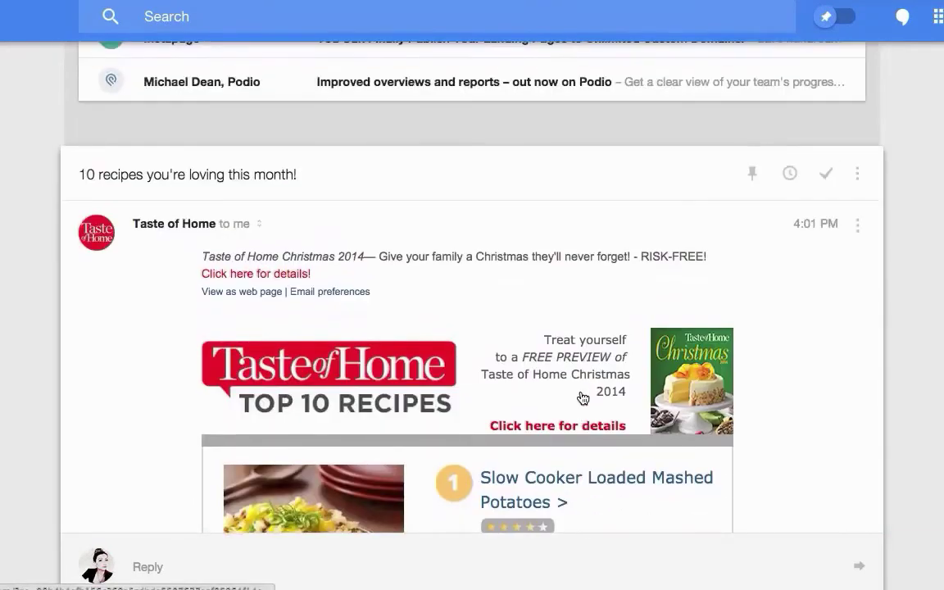
- Move the Taste of Home recipes email to [NWSLTRS] Learn and always file its sender there
{"action": "left_click", "coordinate": [858, 226]}
{"action": "left_click", "coordinate": [857, 173]}
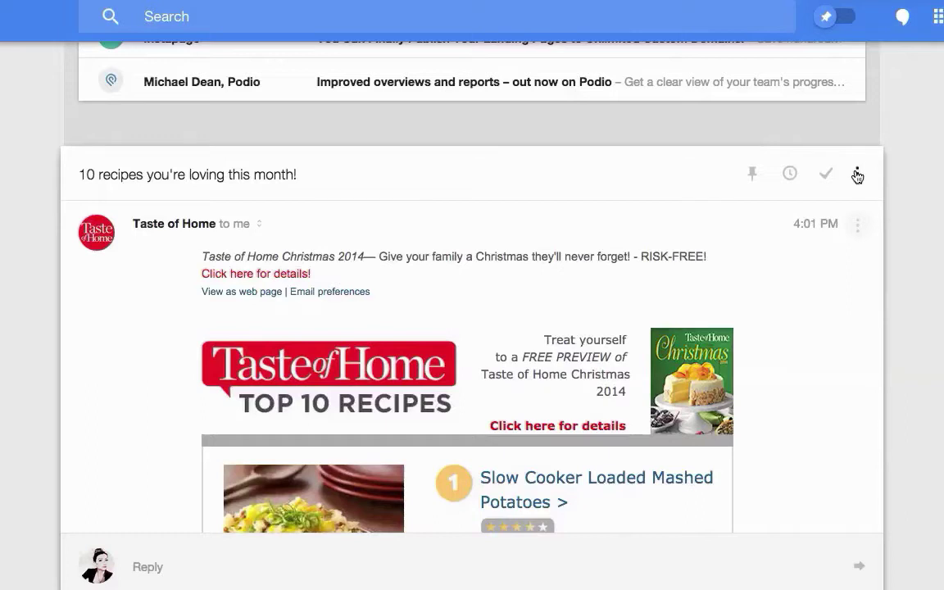
{"action": "left_click", "coordinate": [857, 173]}
{"action": "scroll", "coordinate": [801, 321], "scroll_direction": "down", "scroll_amount": 3}
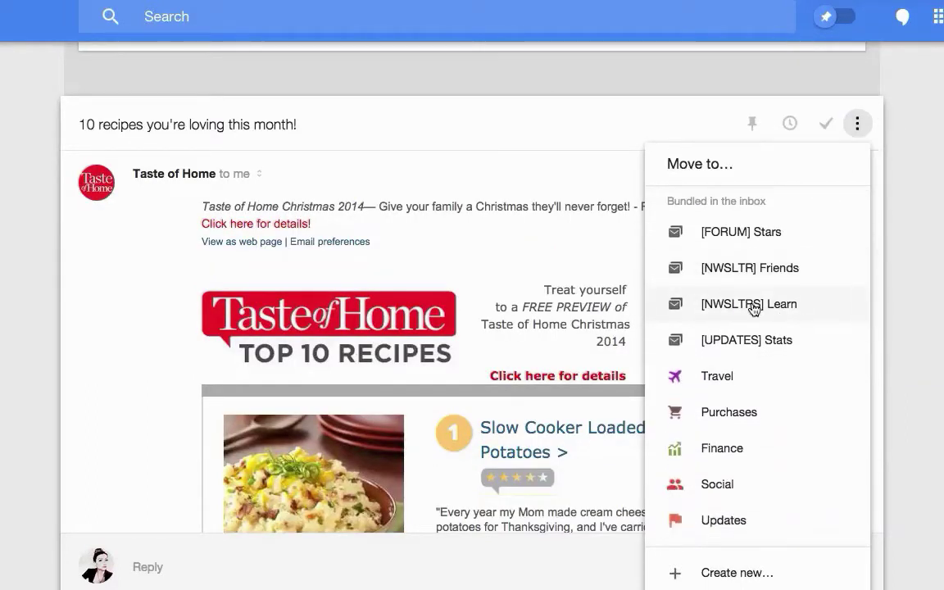
{"action": "left_click", "coordinate": [808, 313]}
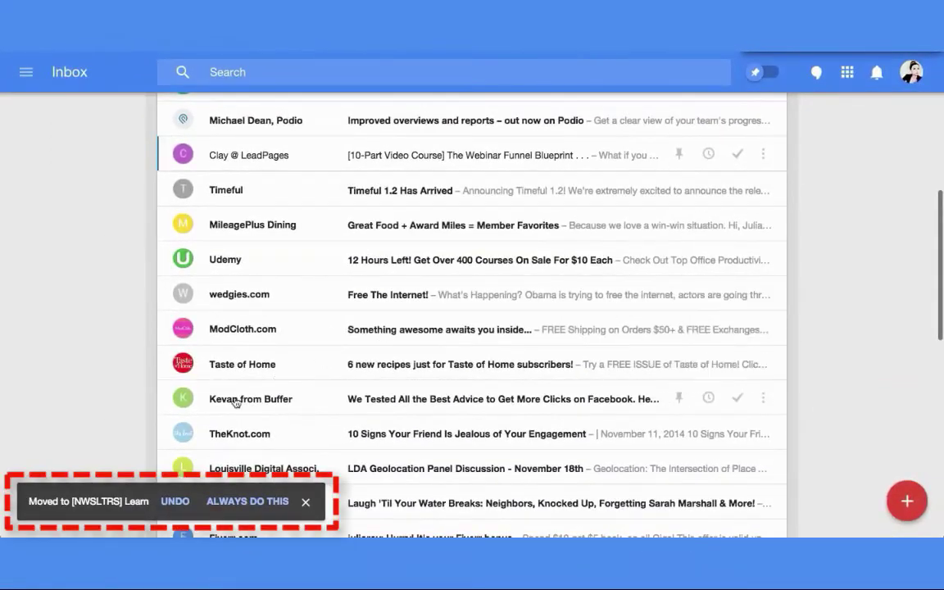
{"action": "left_click", "coordinate": [244, 502]}
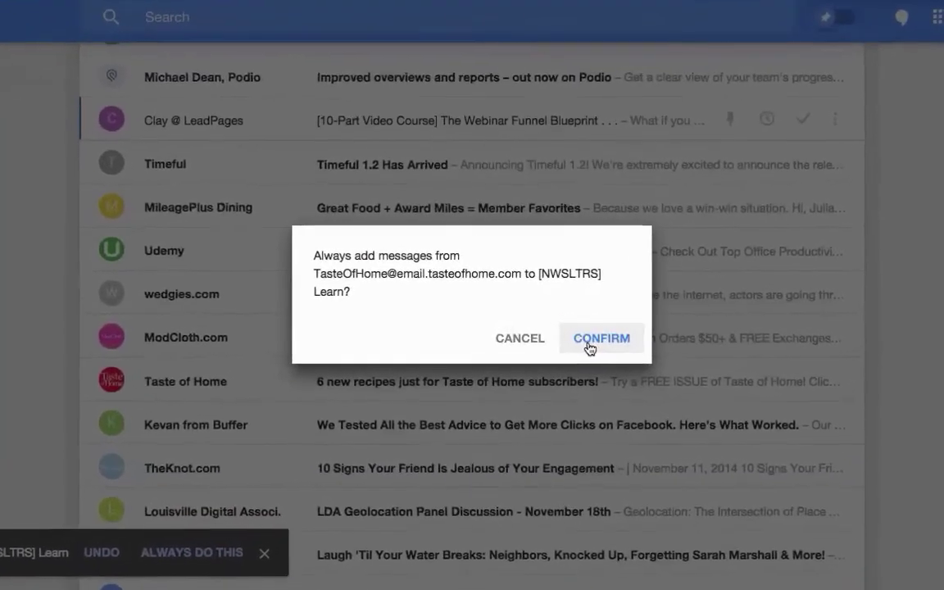
{"action": "left_click", "coordinate": [589, 349]}
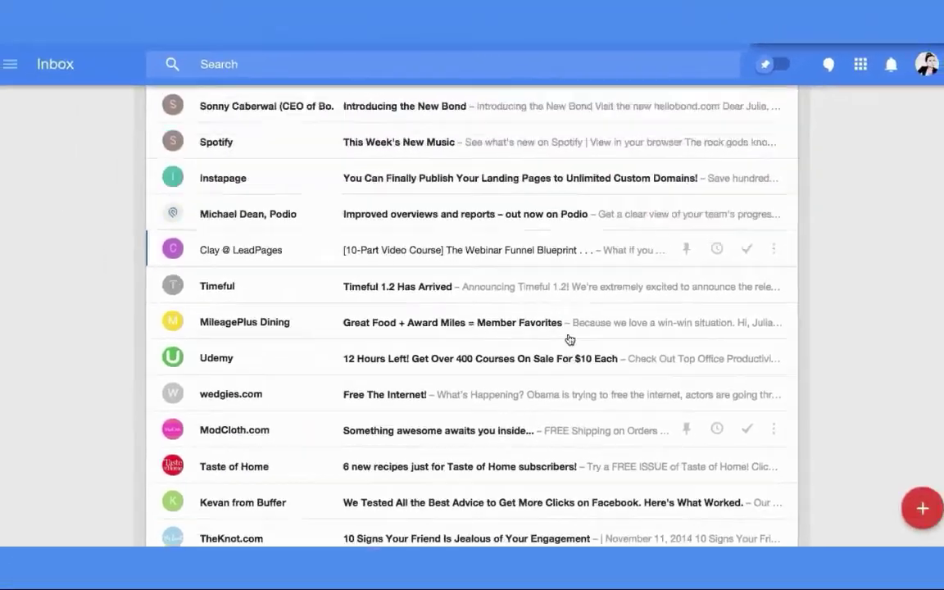
- Open the [NWSLTRS] Learn bundle to check it now holds the Taste of Home email
{"action": "scroll", "coordinate": [567, 337], "scroll_direction": "up", "scroll_amount": 5}
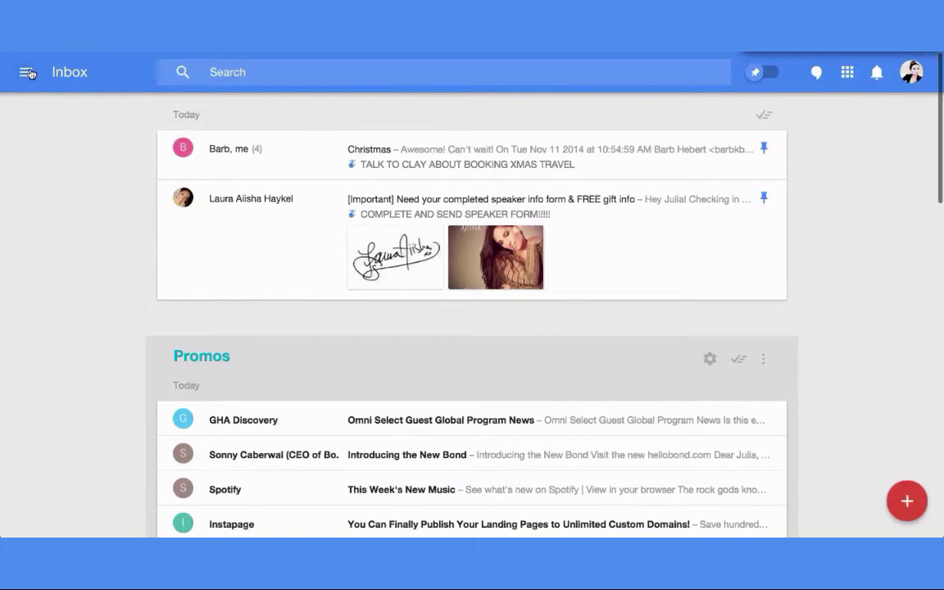
{"action": "left_click", "coordinate": [27, 72]}
{"action": "scroll", "coordinate": [76, 258], "scroll_direction": "down", "scroll_amount": 3}
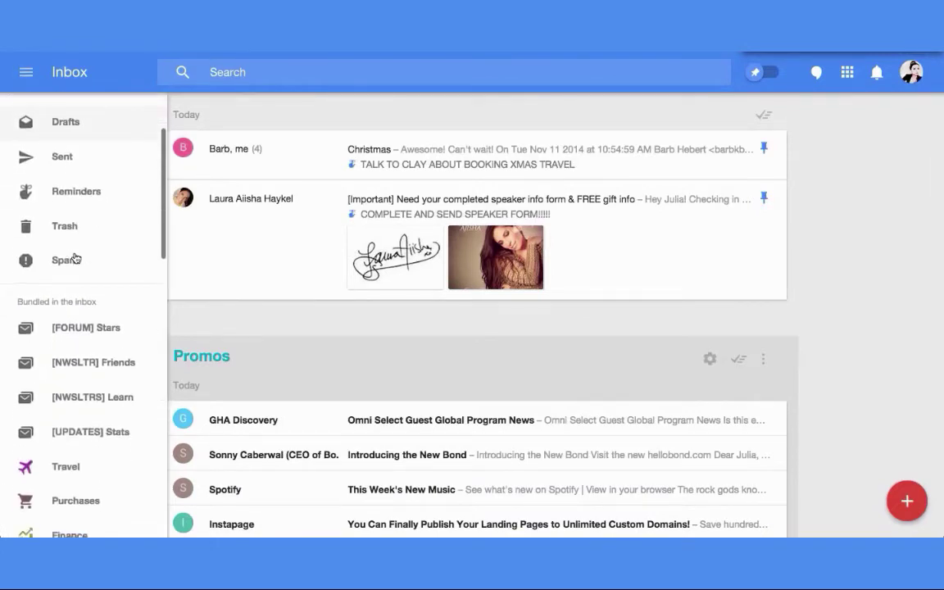
{"action": "scroll", "coordinate": [74, 259], "scroll_direction": "down", "scroll_amount": 1}
{"action": "left_click", "coordinate": [86, 373]}
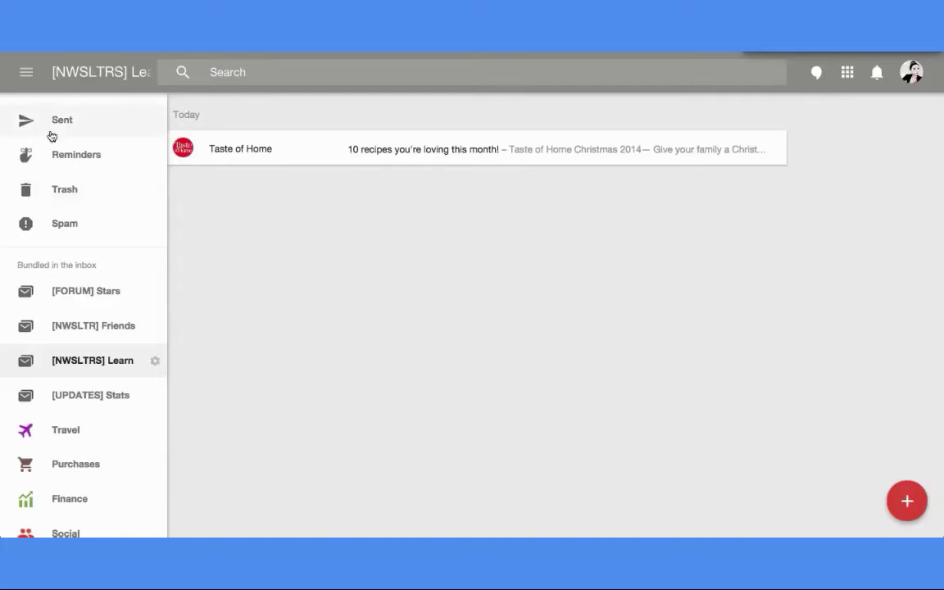
{"action": "scroll", "coordinate": [19, 135], "scroll_direction": "up", "scroll_amount": 2}
{"action": "left_click", "coordinate": [466, 166]}
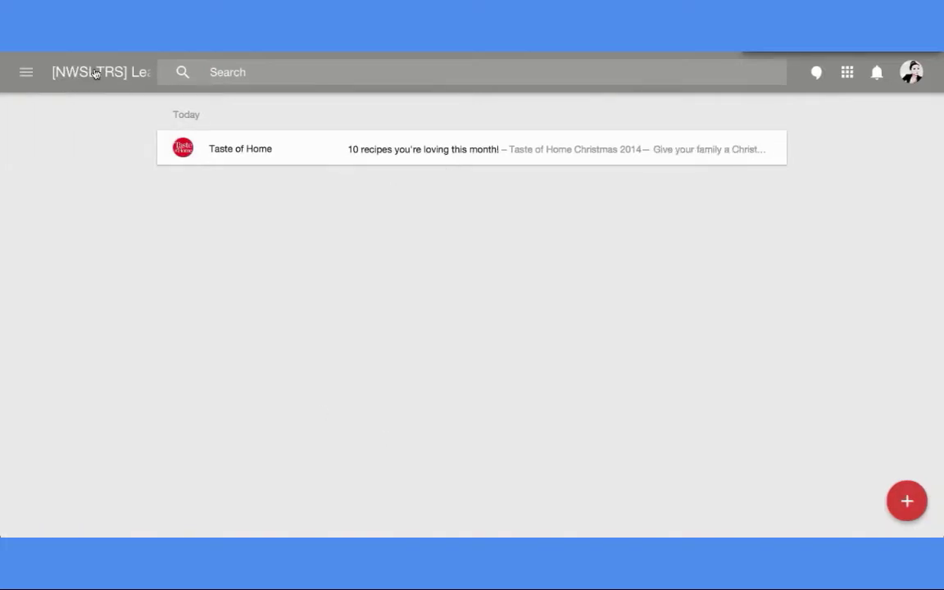
- Return to the main Inbox with its pinned emails and Promos and Updates bundles
{"action": "left_click", "coordinate": [25, 72]}
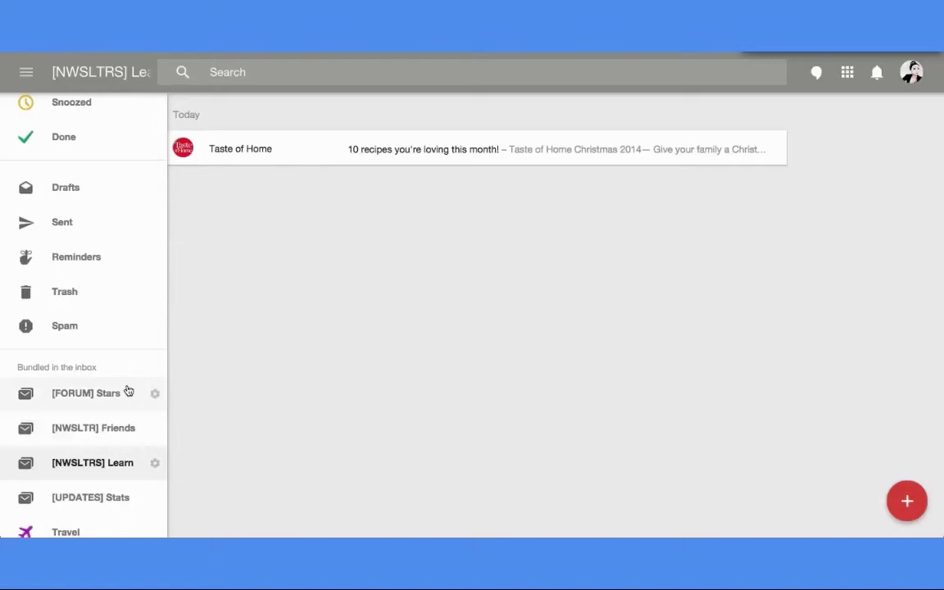
{"action": "scroll", "coordinate": [127, 391], "scroll_direction": "up", "scroll_amount": 1}
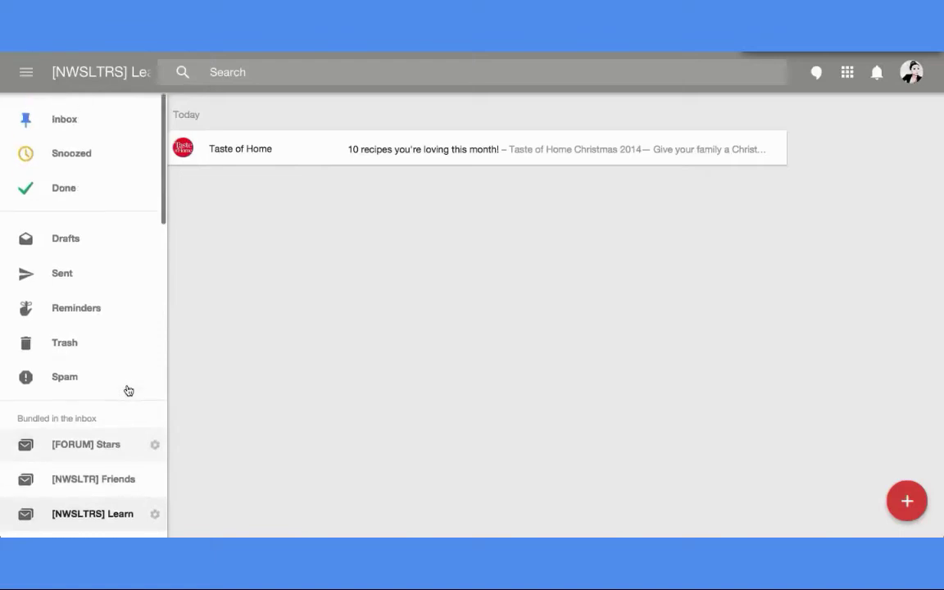
{"action": "left_click", "coordinate": [70, 134]}
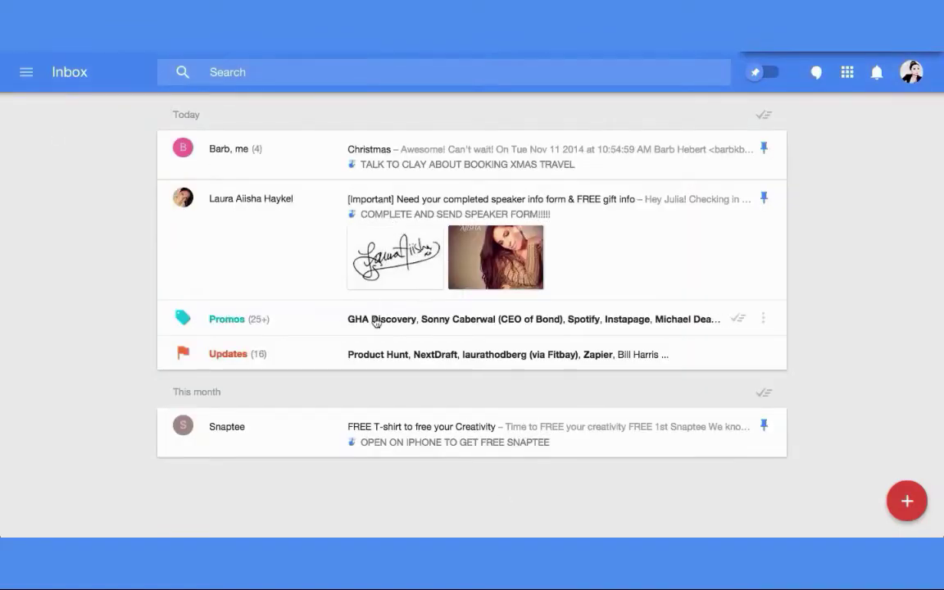
{"action": "mouse_move", "coordinate": [399, 355]}
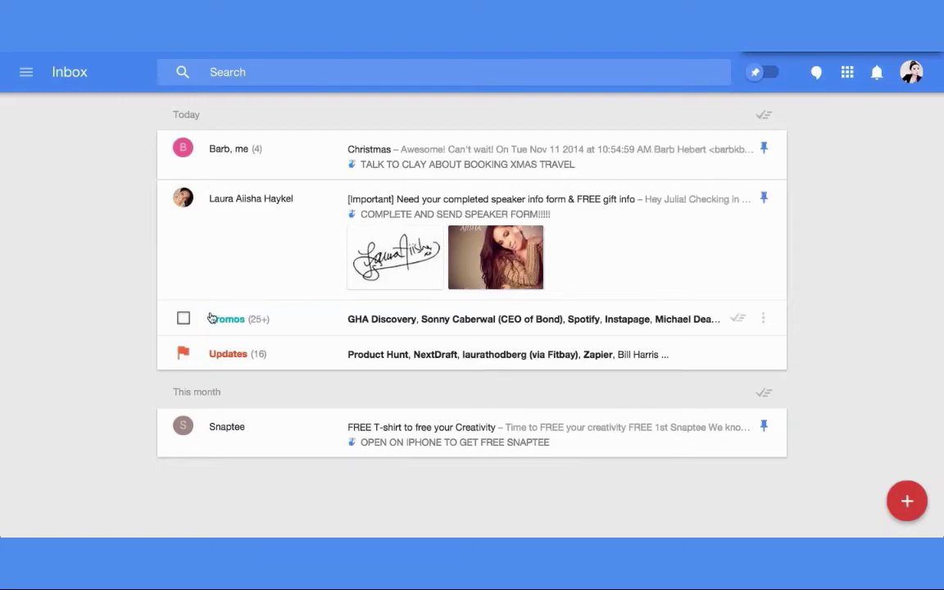
{"action": "left_click", "coordinate": [354, 321]}
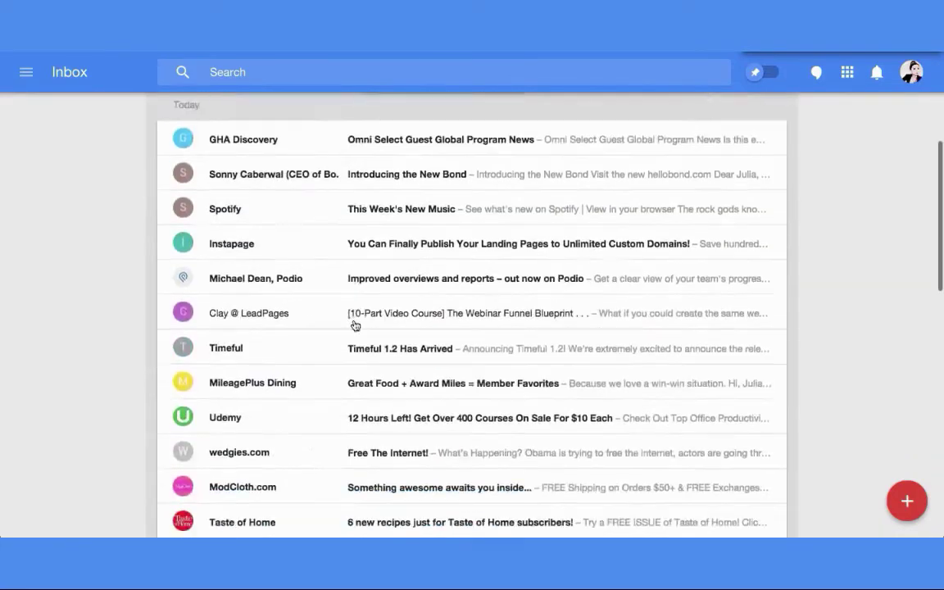
{"action": "key", "text": "Escape"}
{"action": "left_click", "coordinate": [297, 362]}
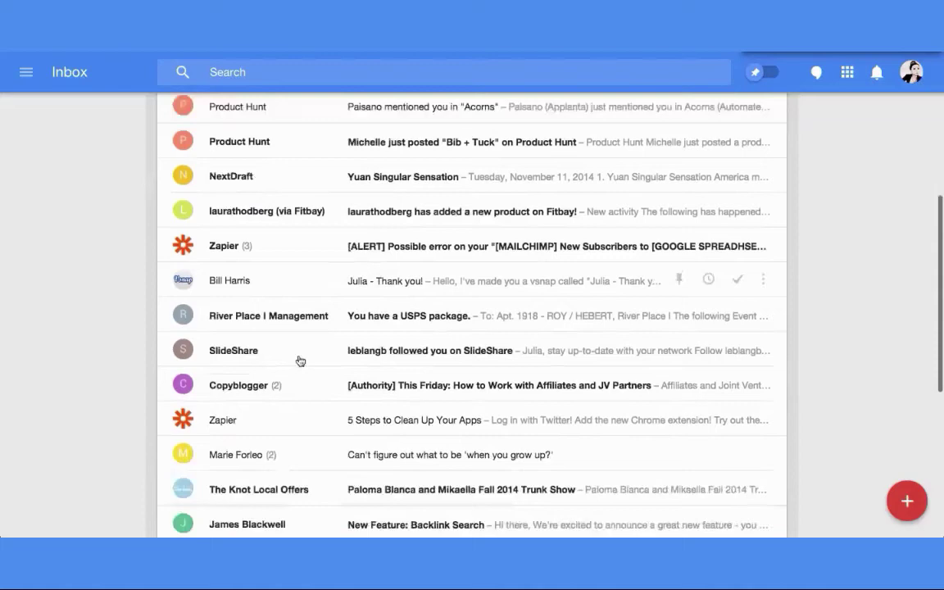
{"action": "key", "text": "Escape"}
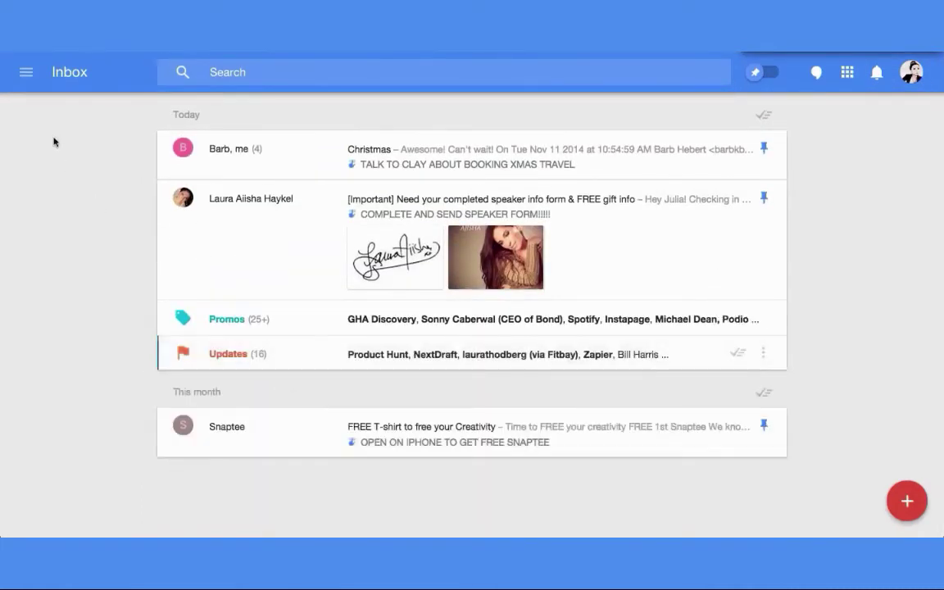
- View [NWSLTR] Friends and [NWSLTRS] Learn, ending on [UPDATES] Stats with its three update emails
{"action": "left_click", "coordinate": [26, 72]}
{"action": "scroll", "coordinate": [83, 297], "scroll_direction": "down", "scroll_amount": 2}
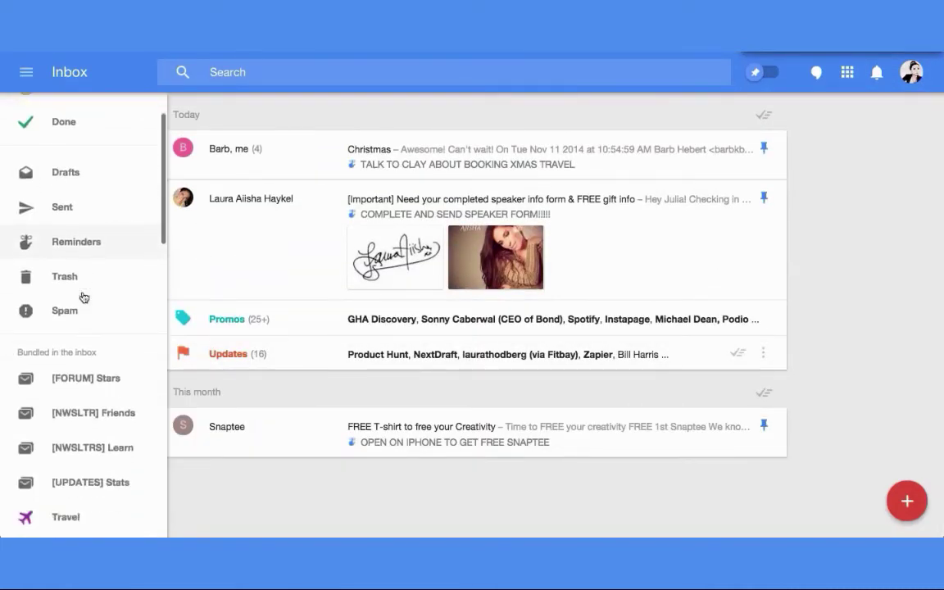
{"action": "left_click", "coordinate": [101, 396]}
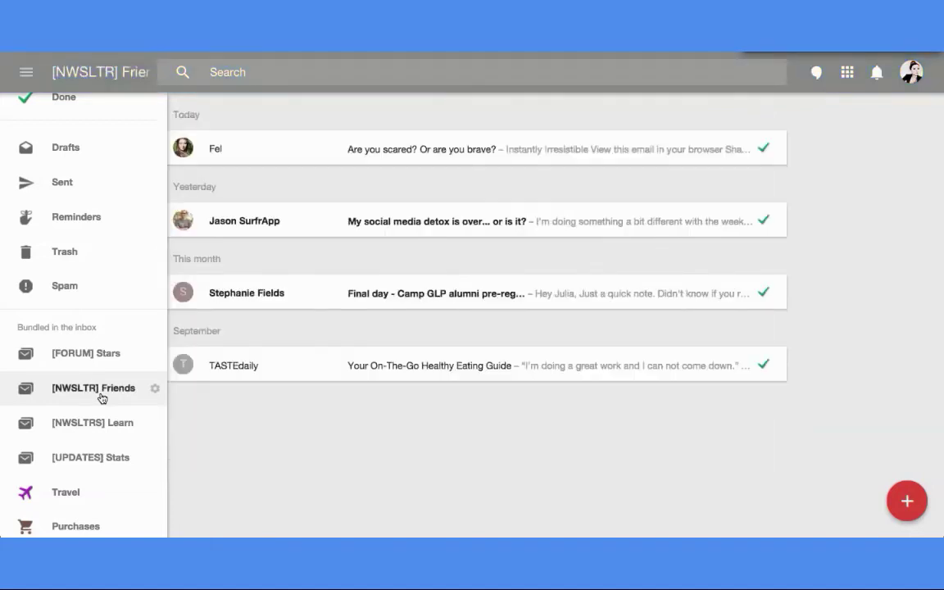
{"action": "left_click", "coordinate": [312, 429]}
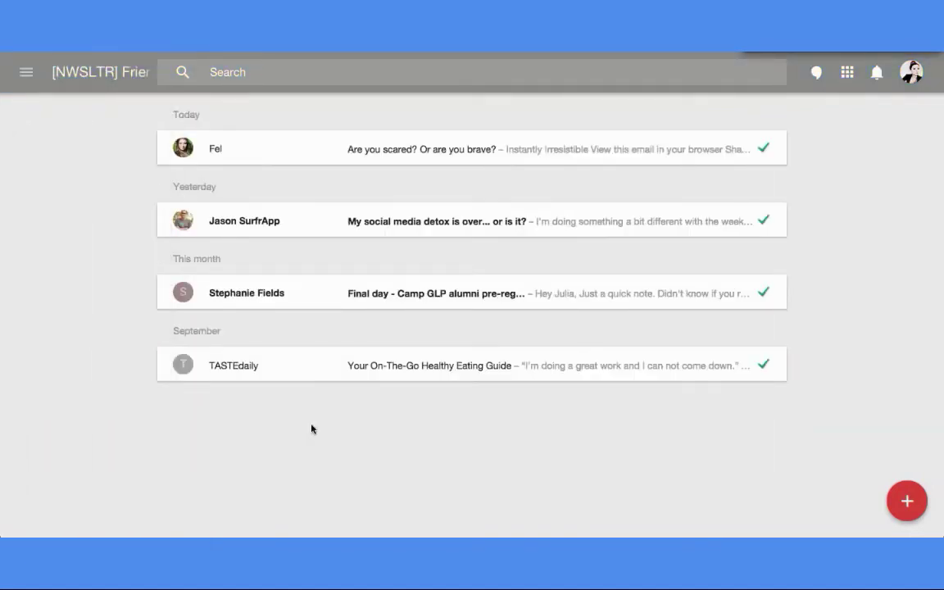
{"action": "left_click", "coordinate": [26, 74]}
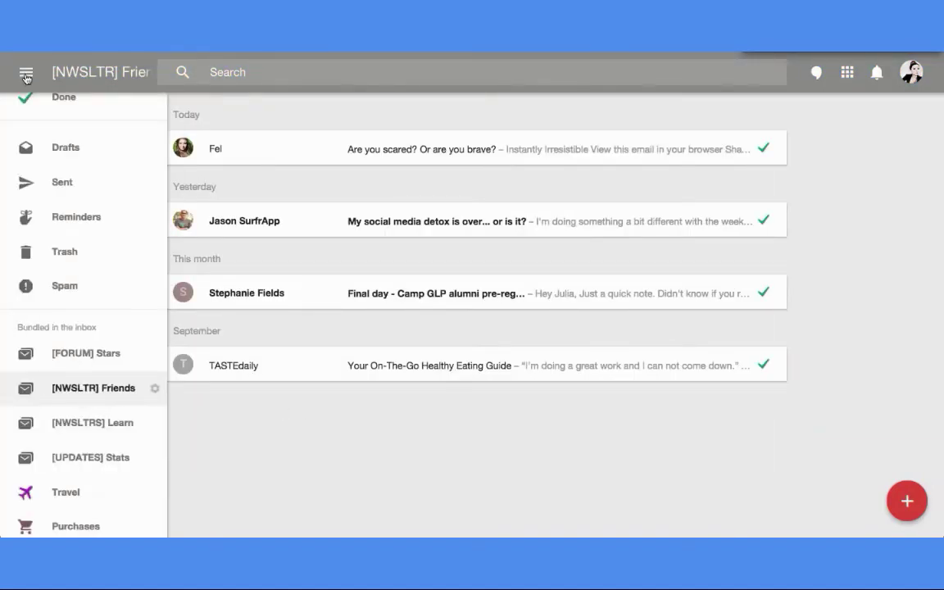
{"action": "left_click", "coordinate": [97, 427]}
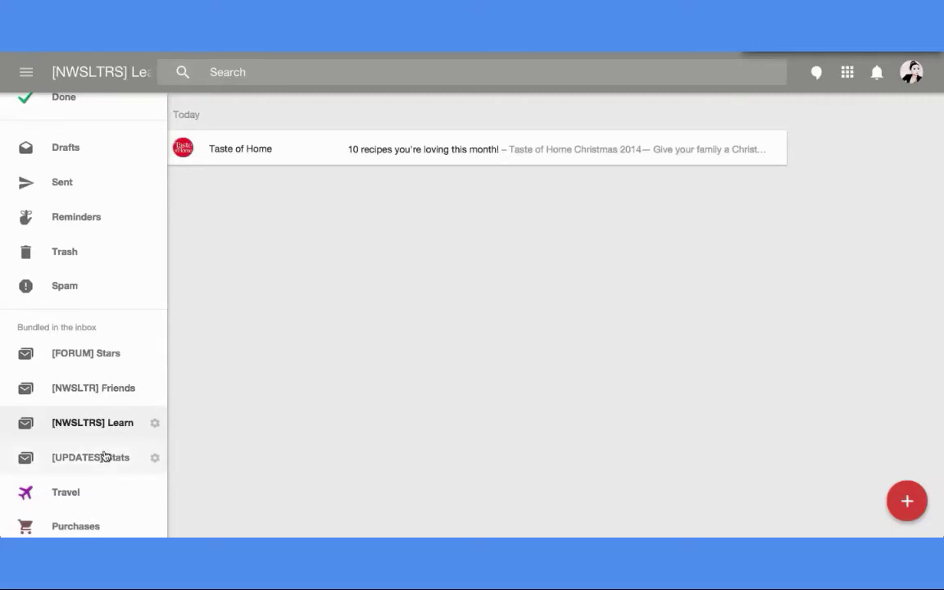
{"action": "left_click", "coordinate": [101, 458]}
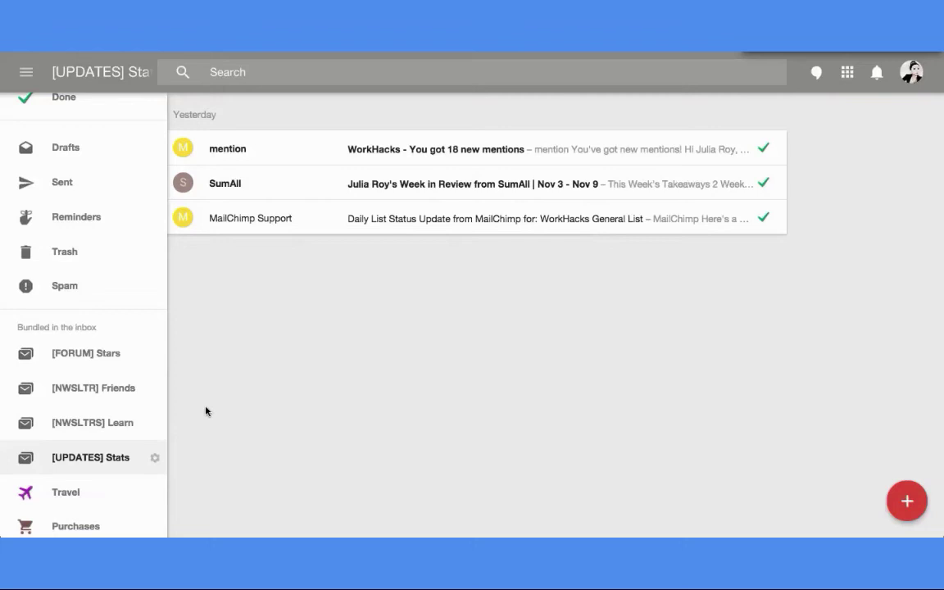
{"action": "left_click", "coordinate": [155, 458]}
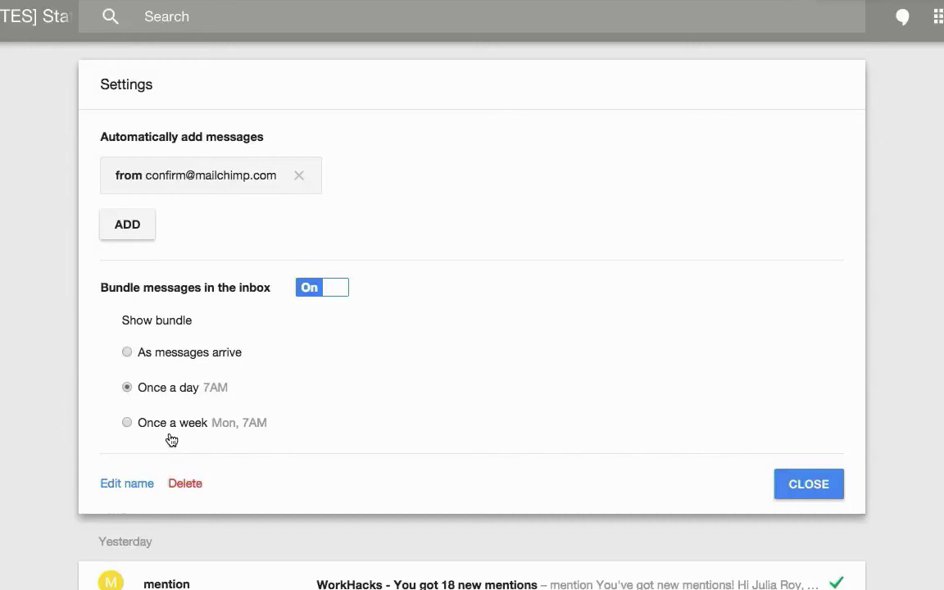
{"action": "left_click", "coordinate": [823, 484]}
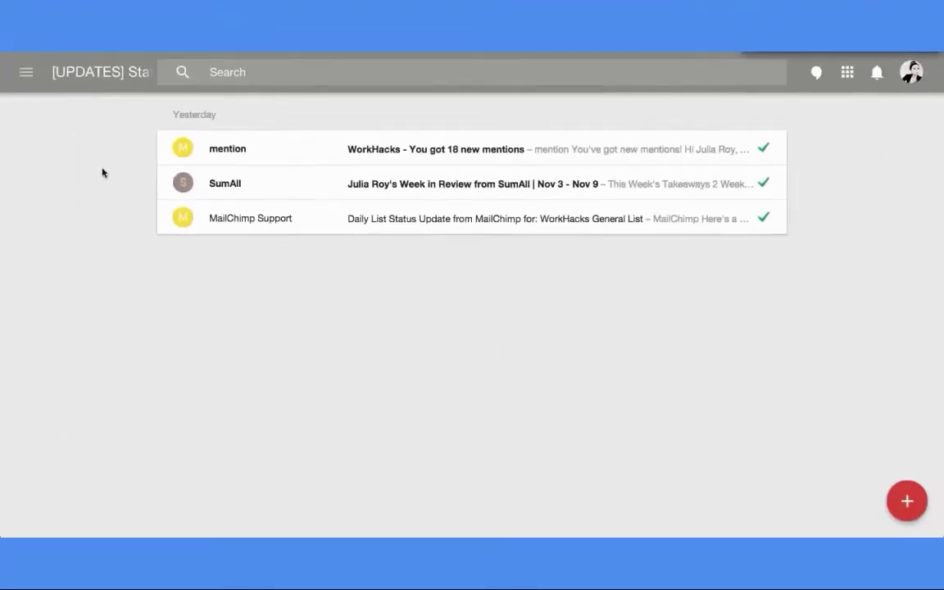
- Go back to the main Inbox showing the pinned Christmas, speaker-form and Snaptee emails
{"action": "left_click", "coordinate": [26, 72]}
{"action": "scroll", "coordinate": [35, 98], "scroll_direction": "up", "scroll_amount": 1}
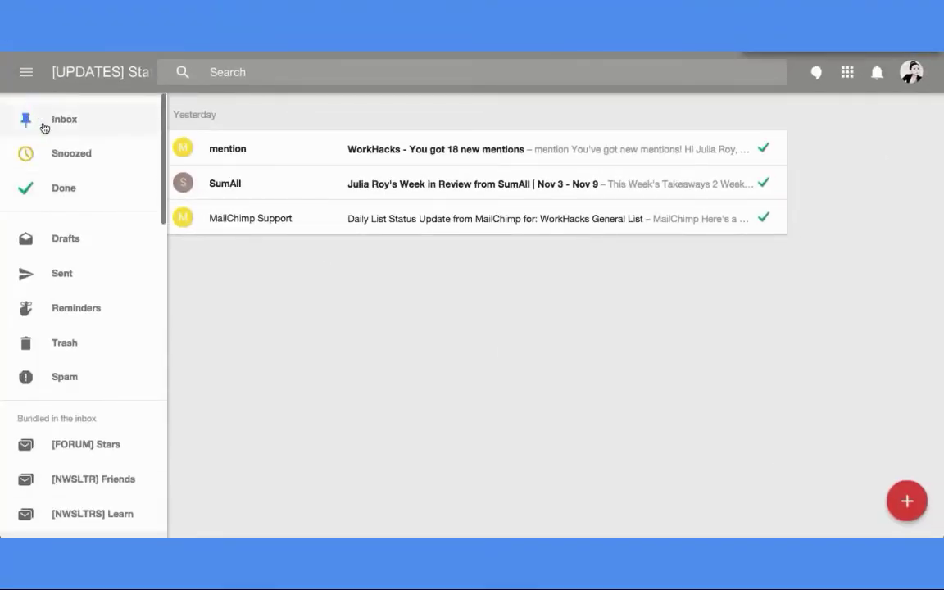
{"action": "left_click", "coordinate": [45, 125]}
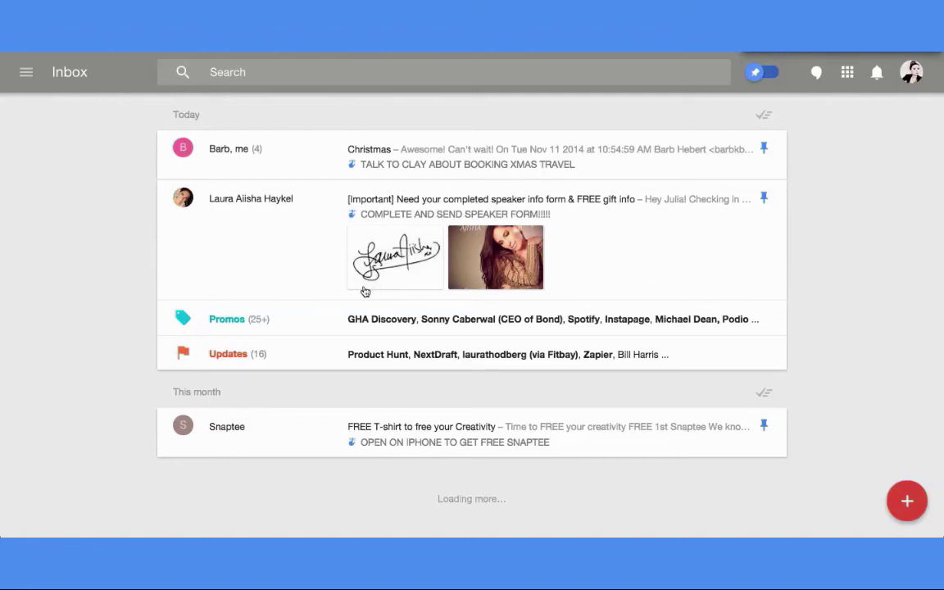